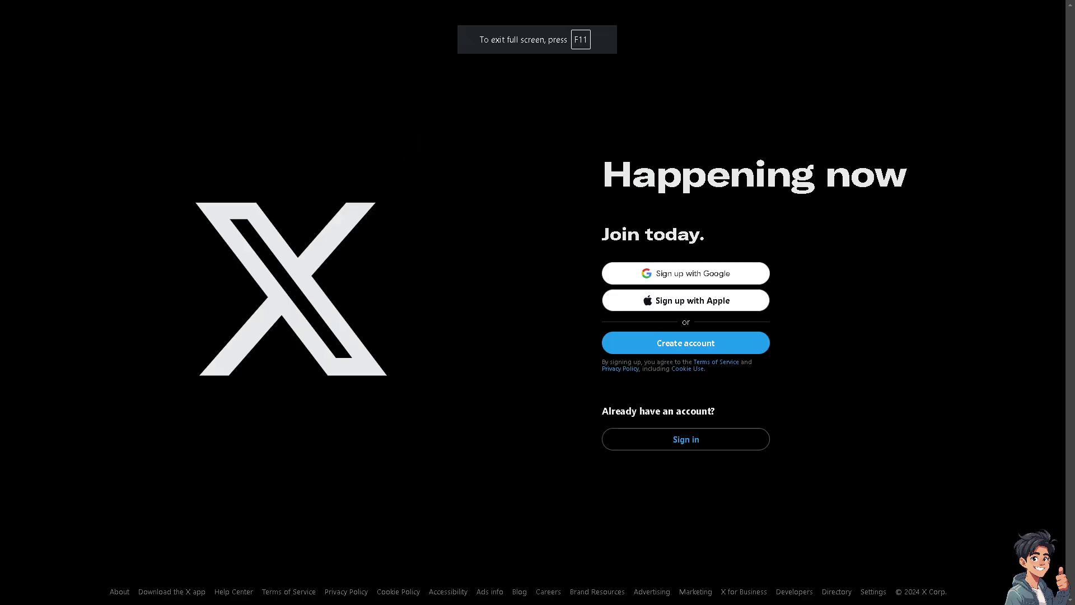
# Sign in to the X account to start the How to Hide Replies post
pyautogui.click(680, 440)
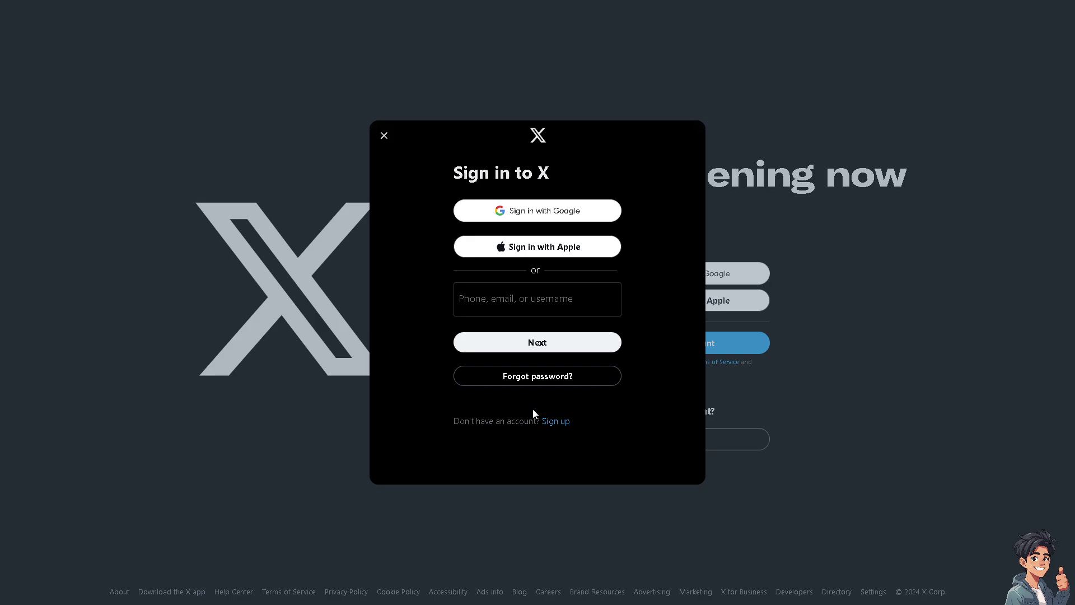
pyautogui.click(561, 421)
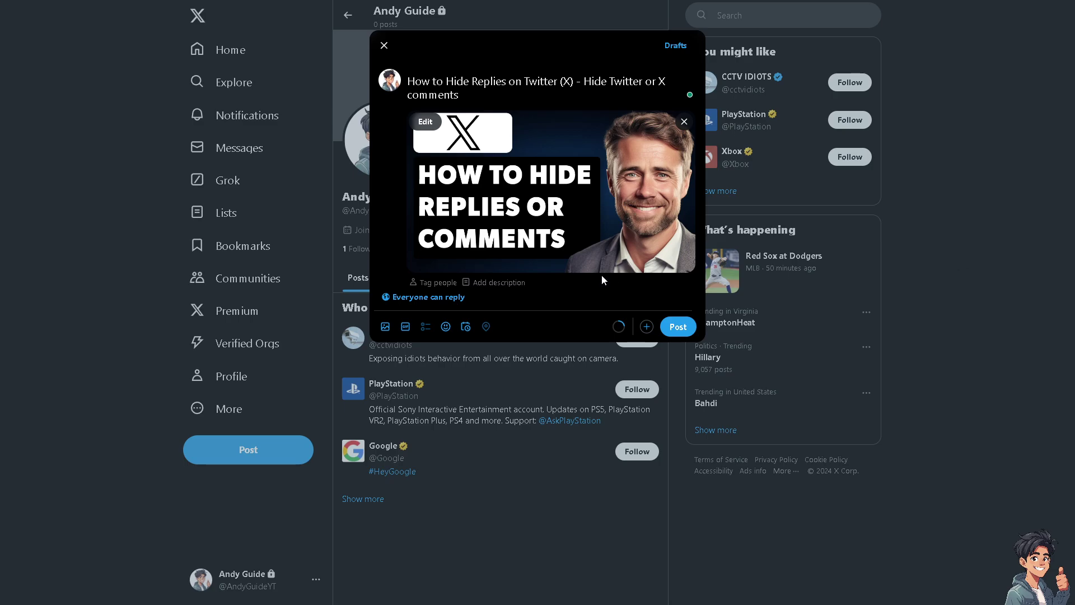
# Submit the drafted post, then go to the account's own profile page
pyautogui.click(678, 328)
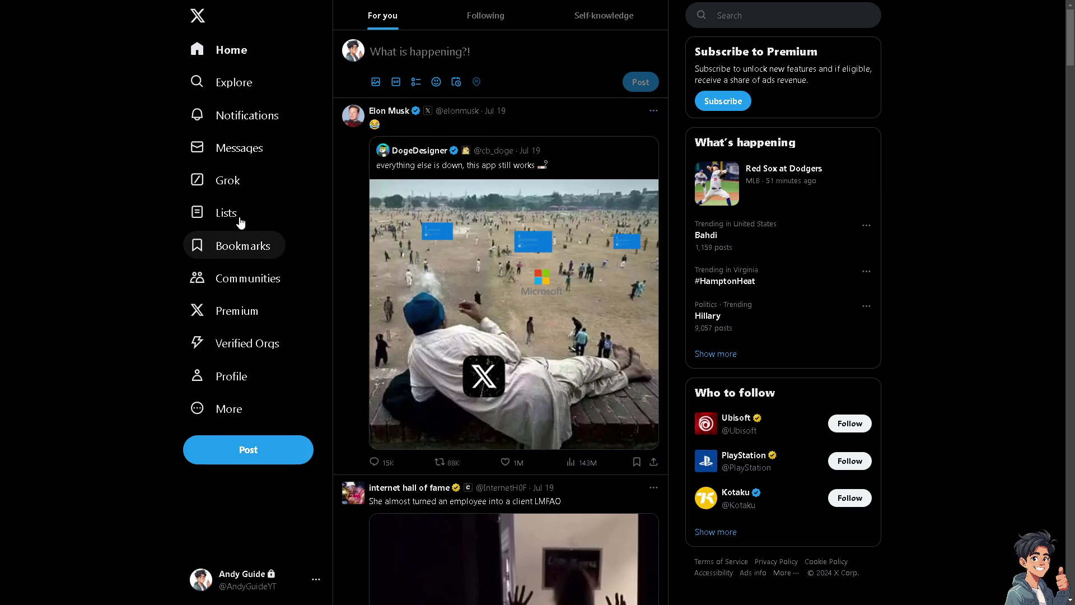
pyautogui.click(234, 377)
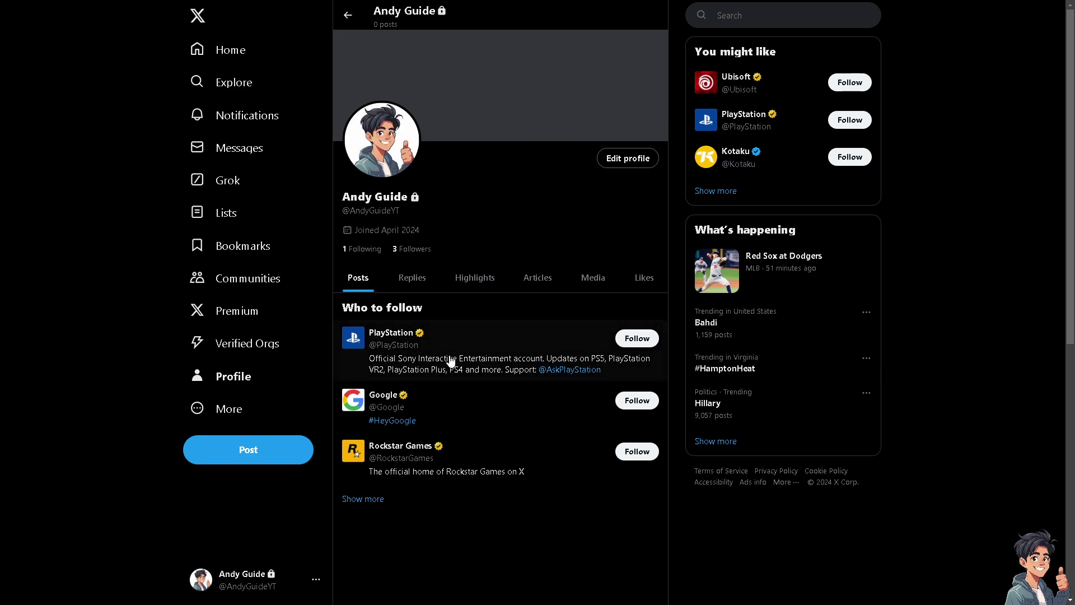
# Show the profile's Replies tab, which holds no replies
pyautogui.click(411, 284)
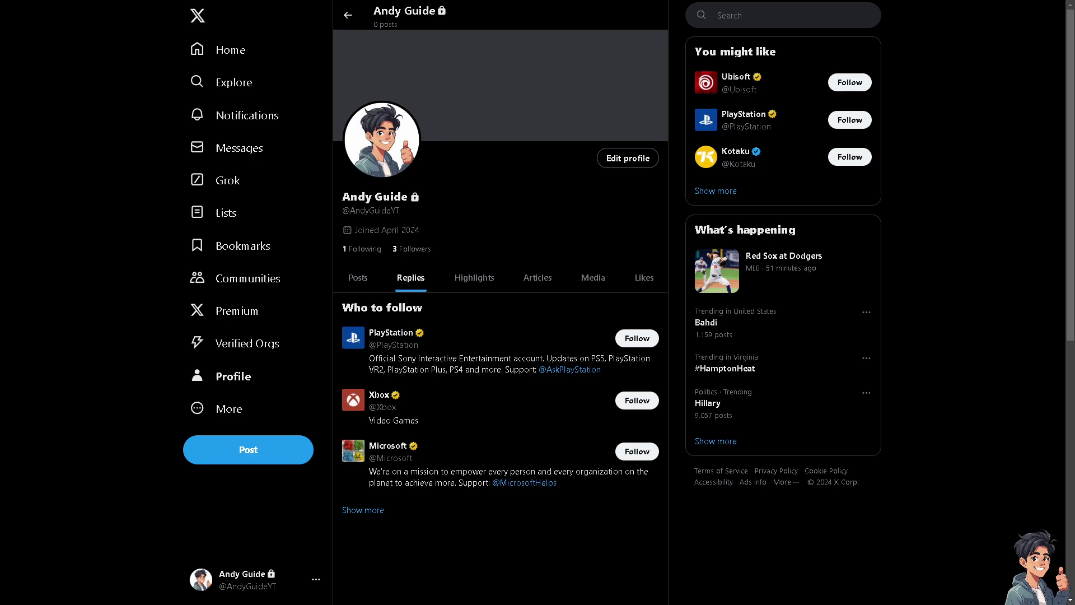
# From More, open Settings and privacy, then Privacy and safety, and view Your posts
pyautogui.click(235, 411)
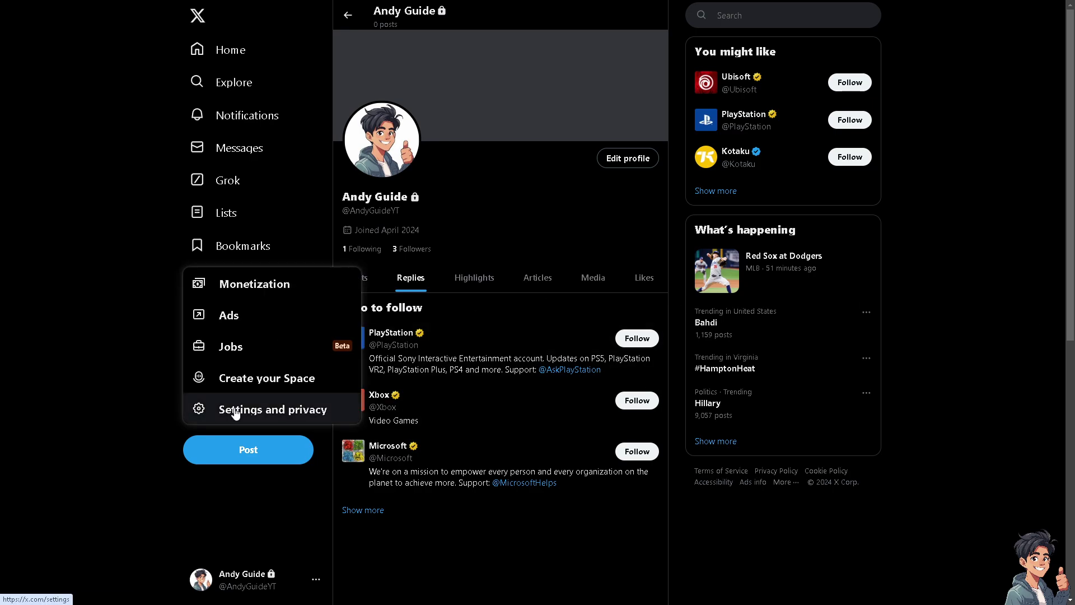
pyautogui.click(278, 415)
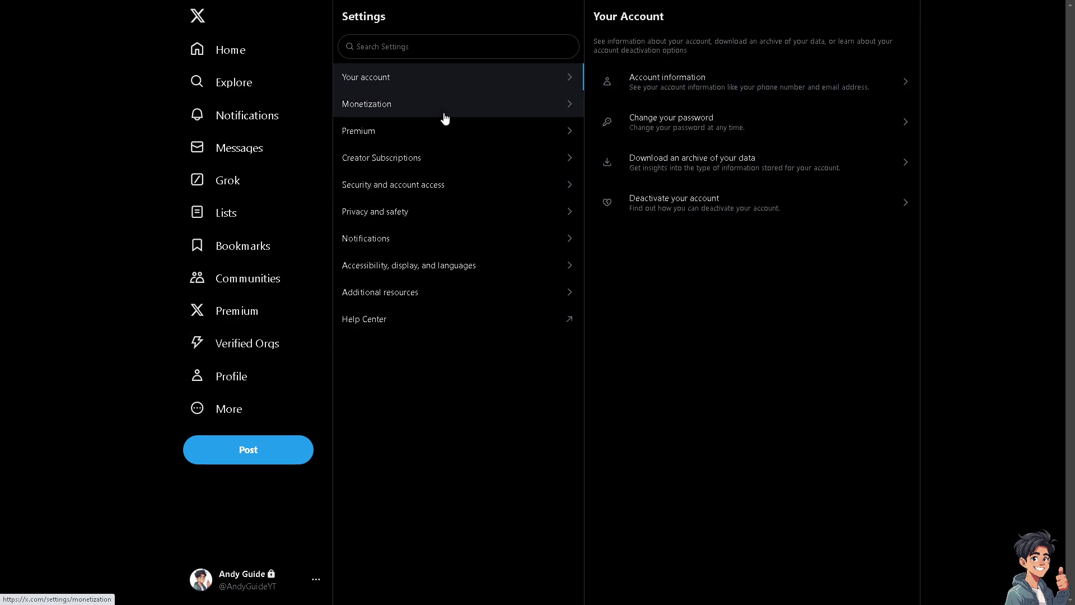
pyautogui.click(426, 217)
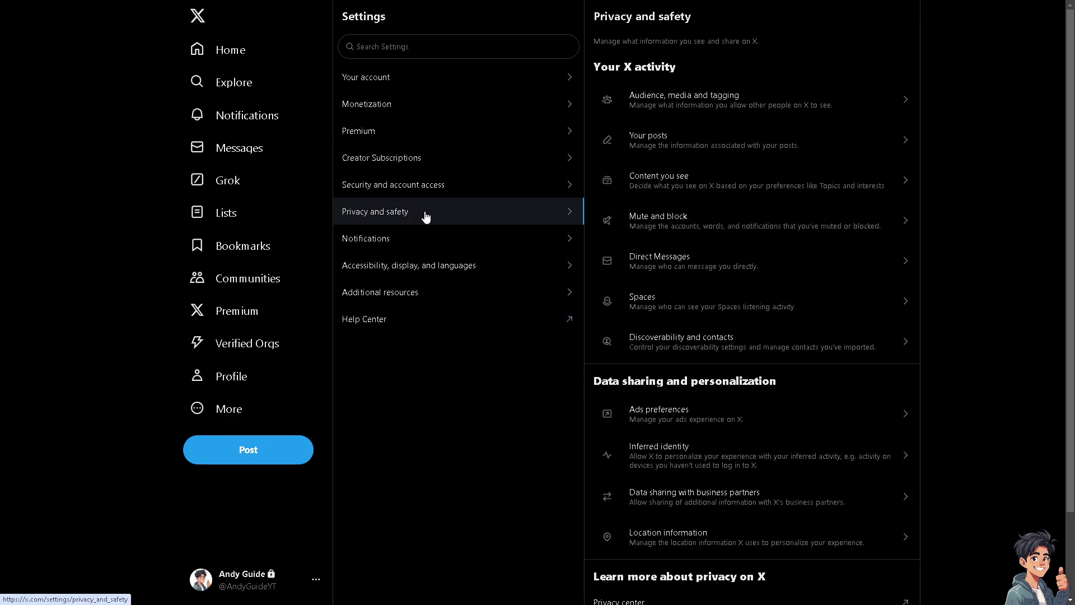
pyautogui.click(717, 147)
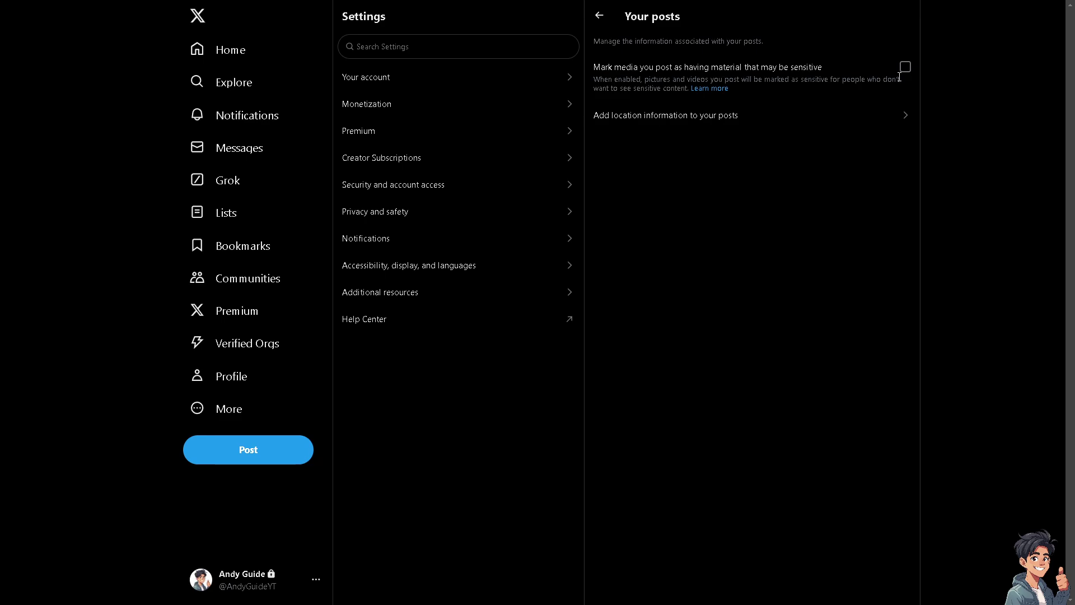
# Glance at Content you see, then open the Audience, media and tagging settings
pyautogui.click(598, 16)
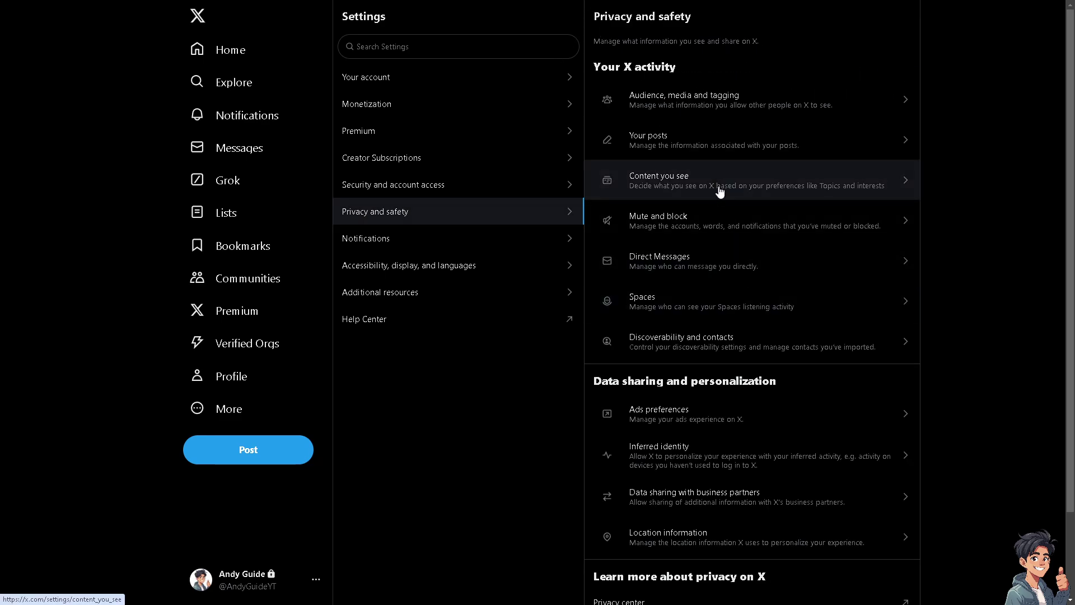
pyautogui.click(689, 184)
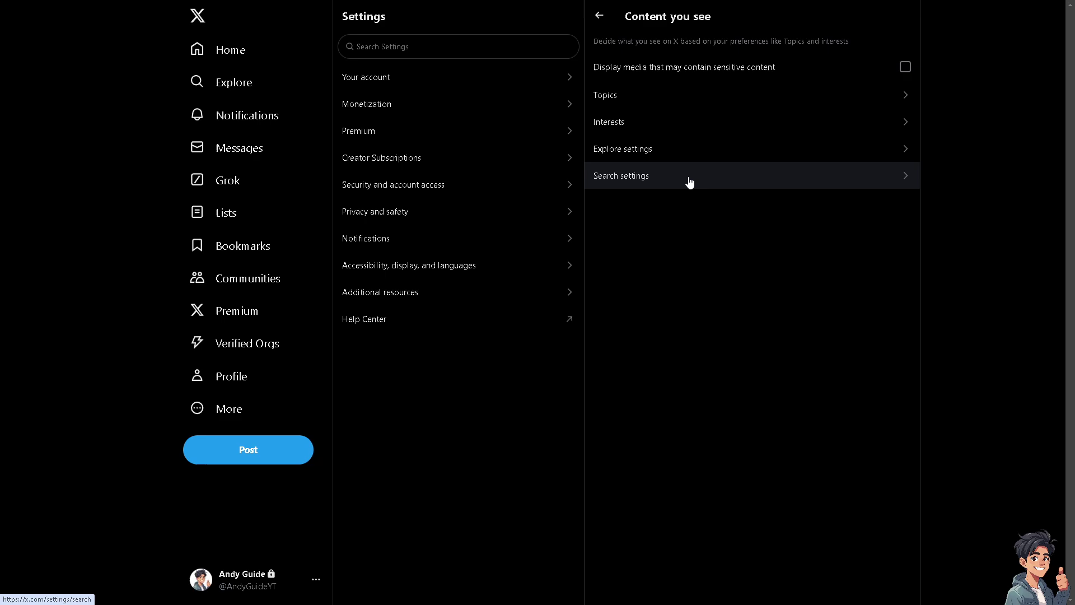
pyautogui.click(599, 16)
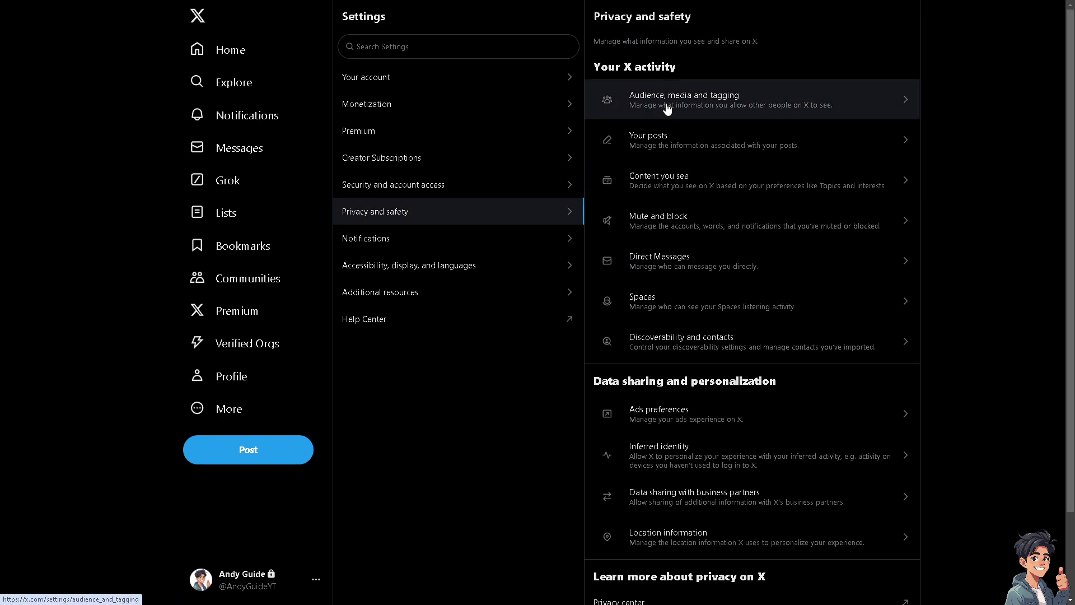
pyautogui.click(699, 115)
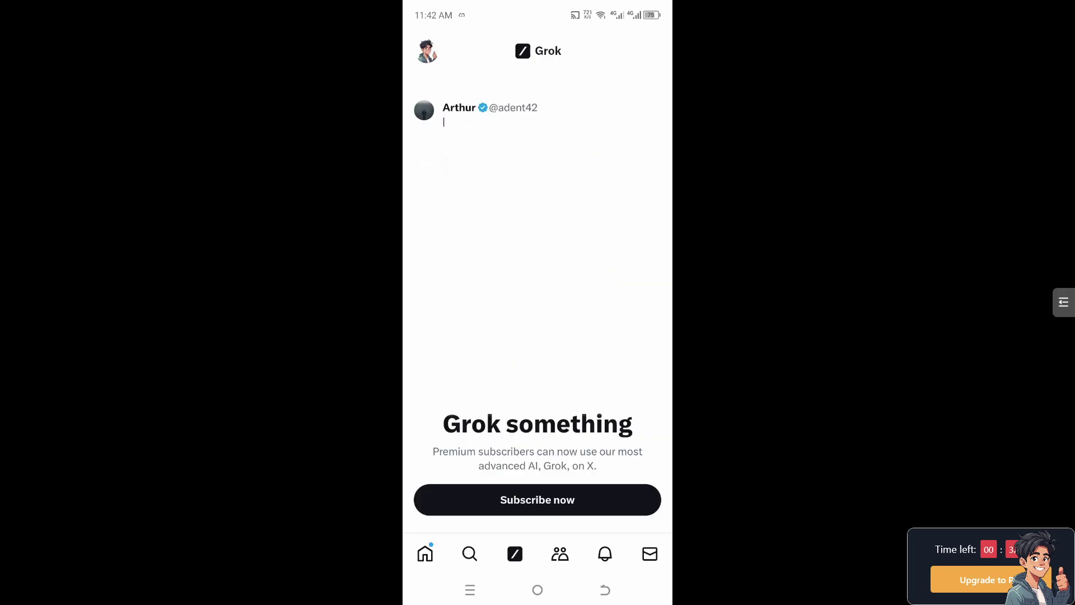
# Go to the profile via the side drawer and open the How to Hide Replies/Comments on Twitter/X post
pyautogui.click(427, 50)
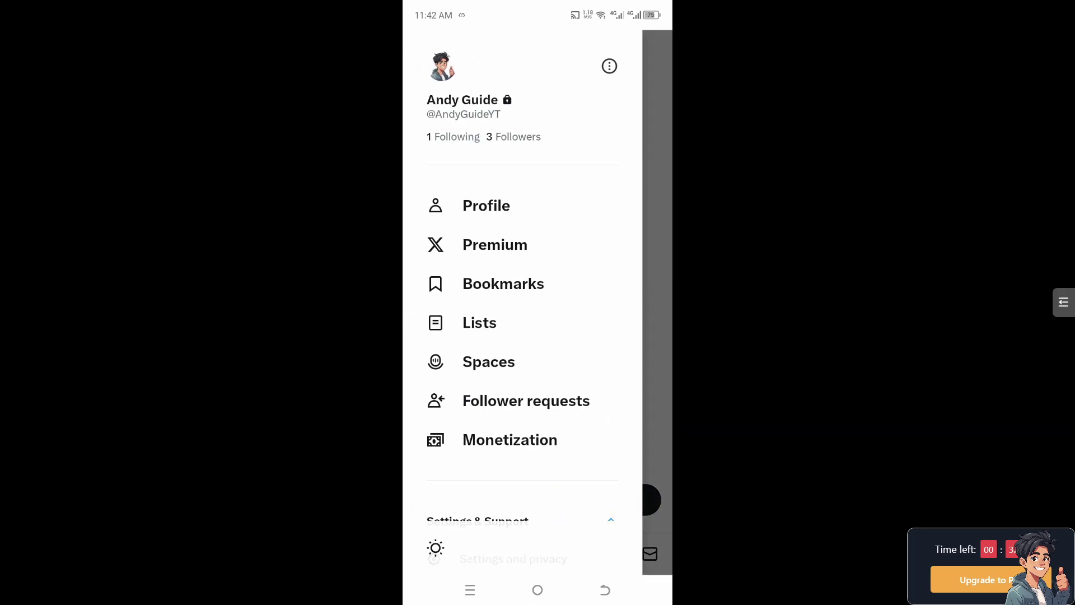
pyautogui.click(480, 204)
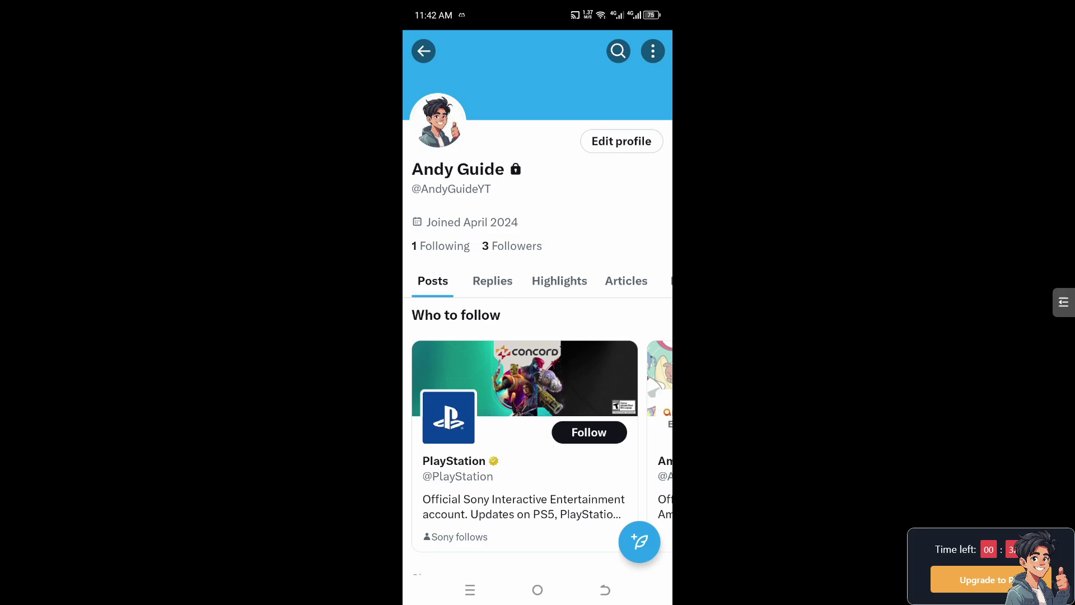
pyautogui.scroll(-3, 537, 336)
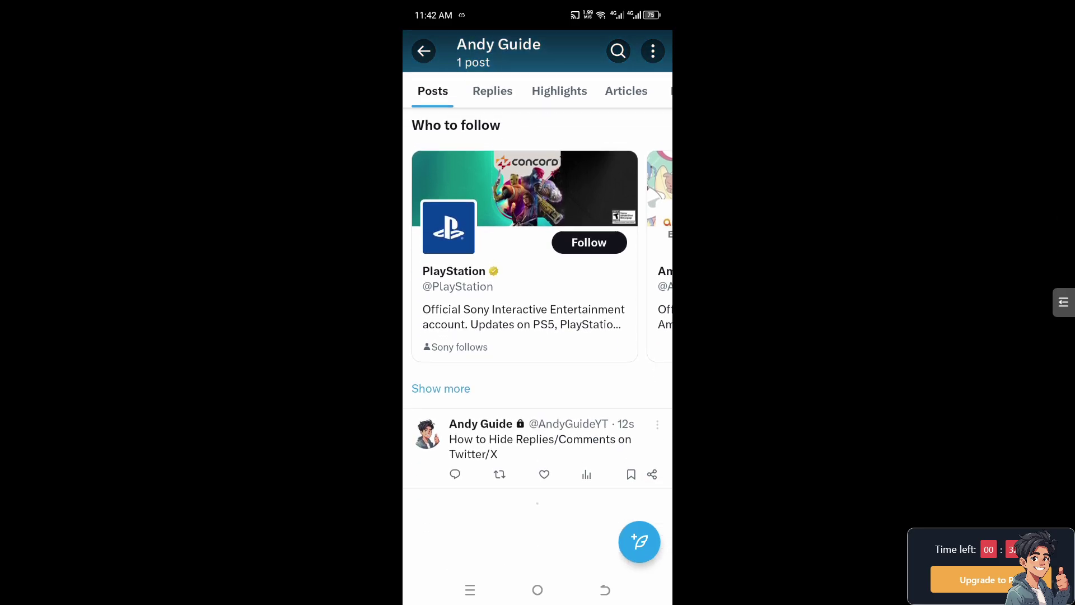
pyautogui.click(540, 439)
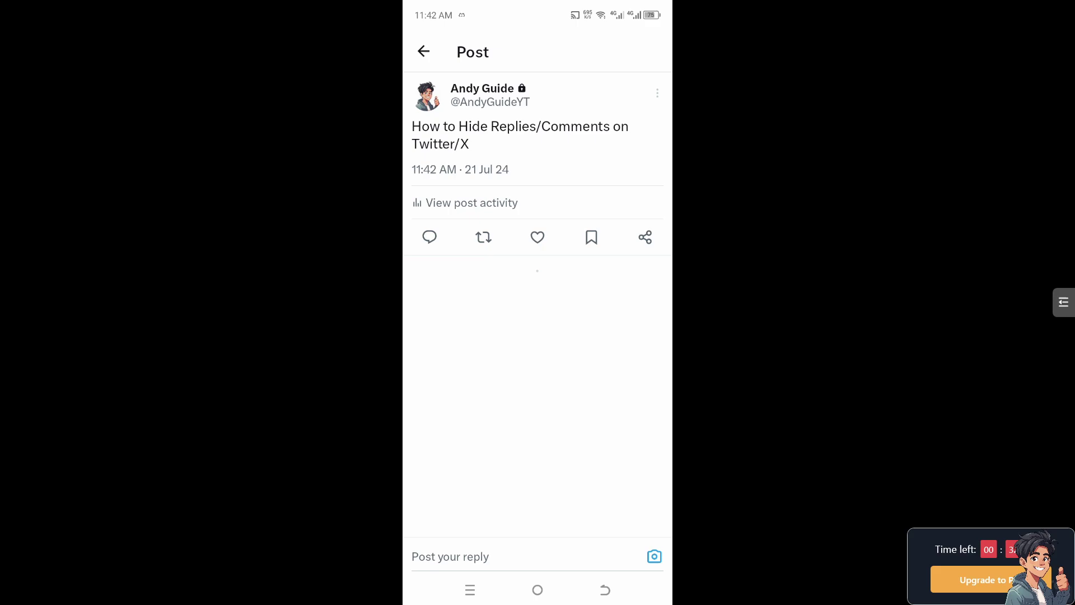
# Open the post's menu and bring up Change who can reply, currently set to Everyone
pyautogui.click(658, 93)
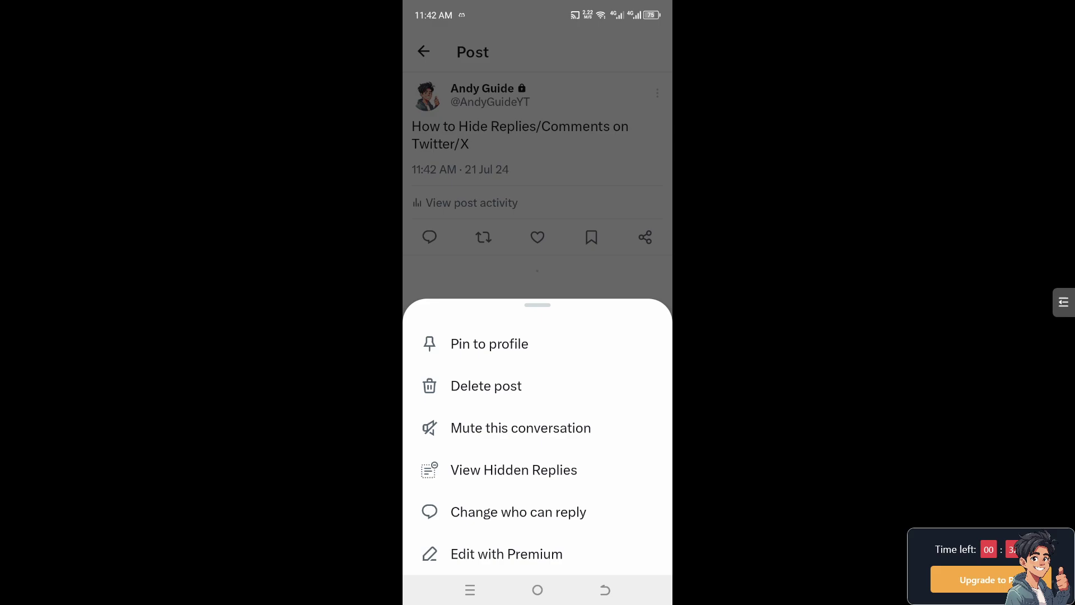
pyautogui.click(518, 512)
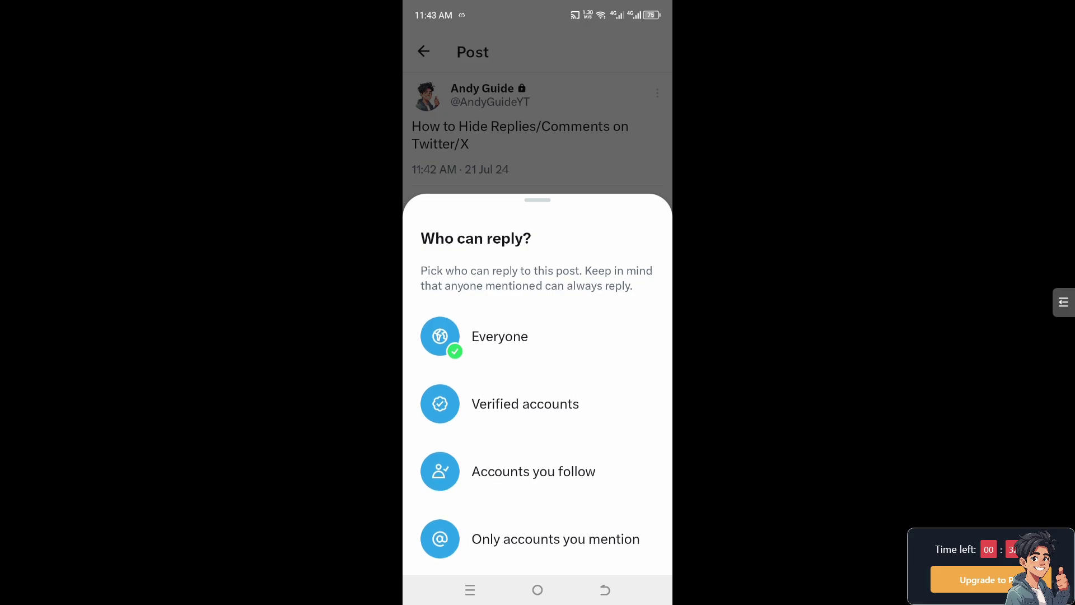
# Restrict replies to Verified accounts, then switch to Accounts you follow
pyautogui.click(525, 404)
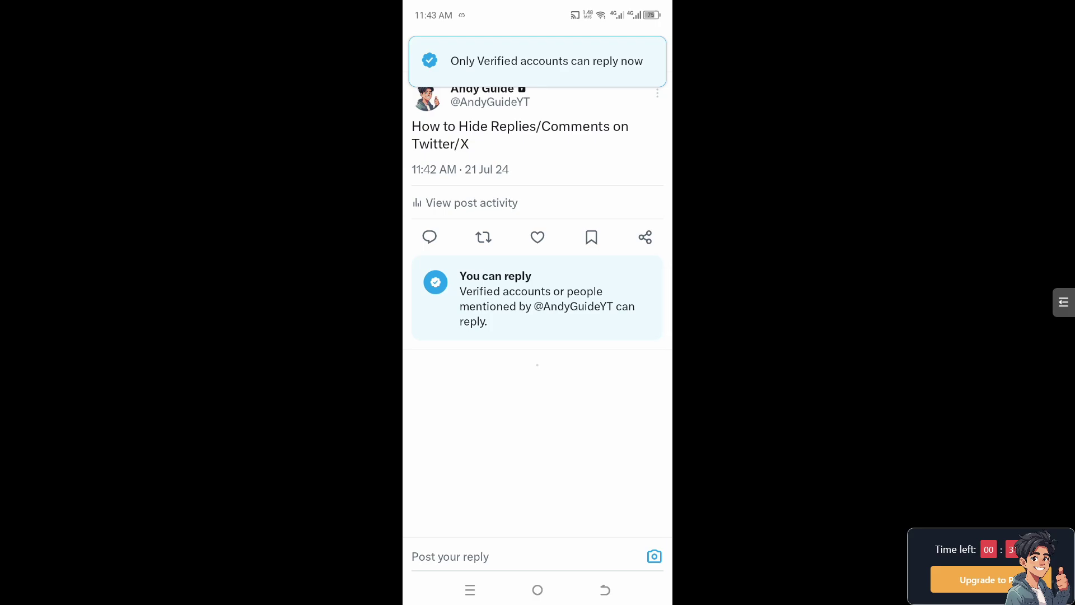
pyautogui.click(657, 93)
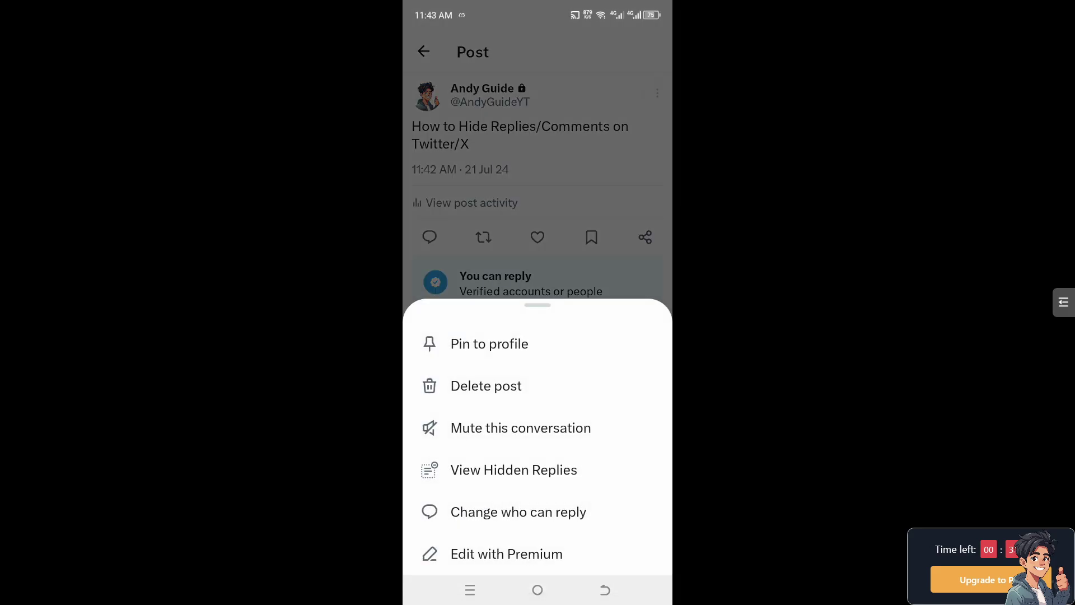
pyautogui.click(518, 512)
pyautogui.click(533, 471)
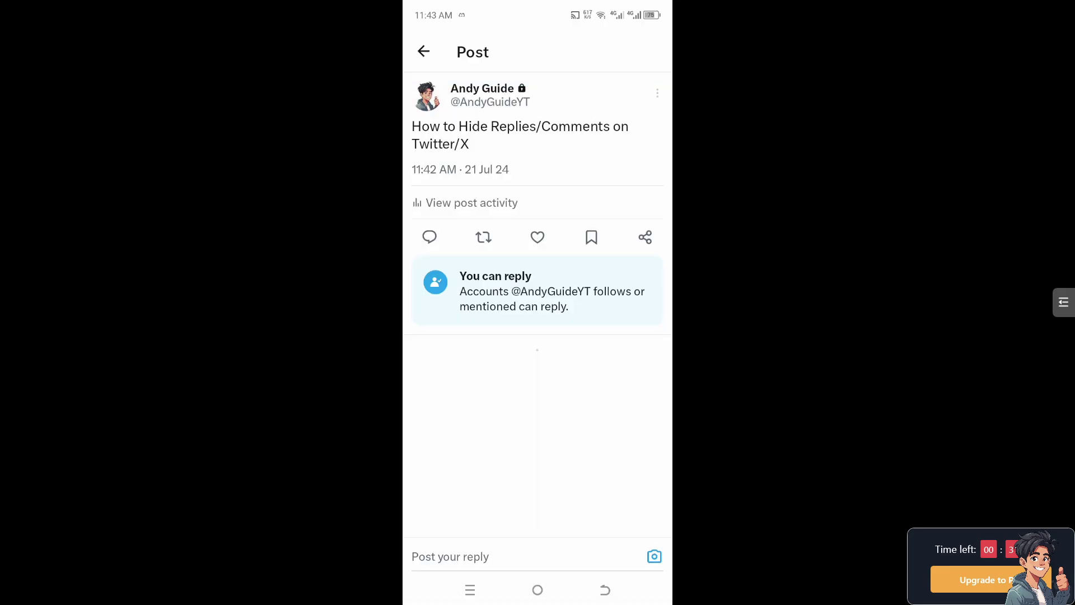
# Switch the post's reply permission to Only accounts you mention
pyautogui.click(657, 92)
pyautogui.click(518, 511)
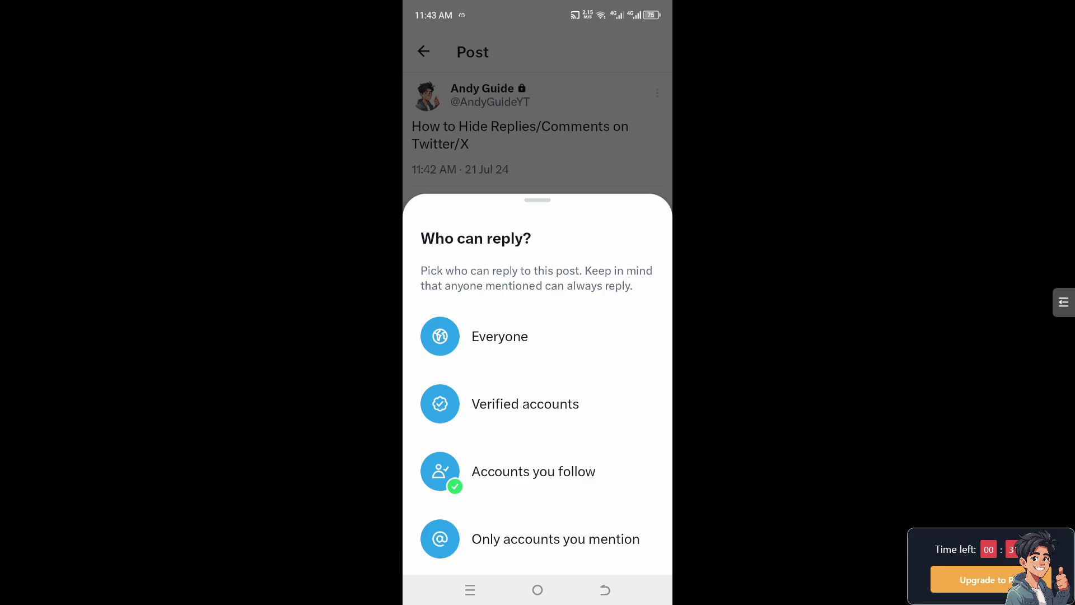
pyautogui.click(538, 538)
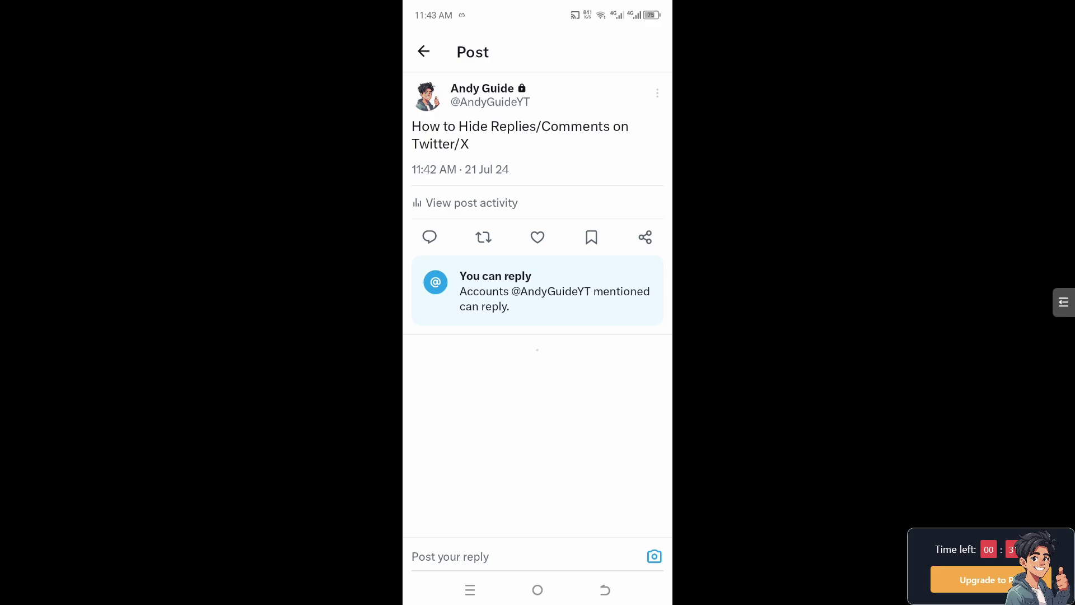
pyautogui.click(657, 93)
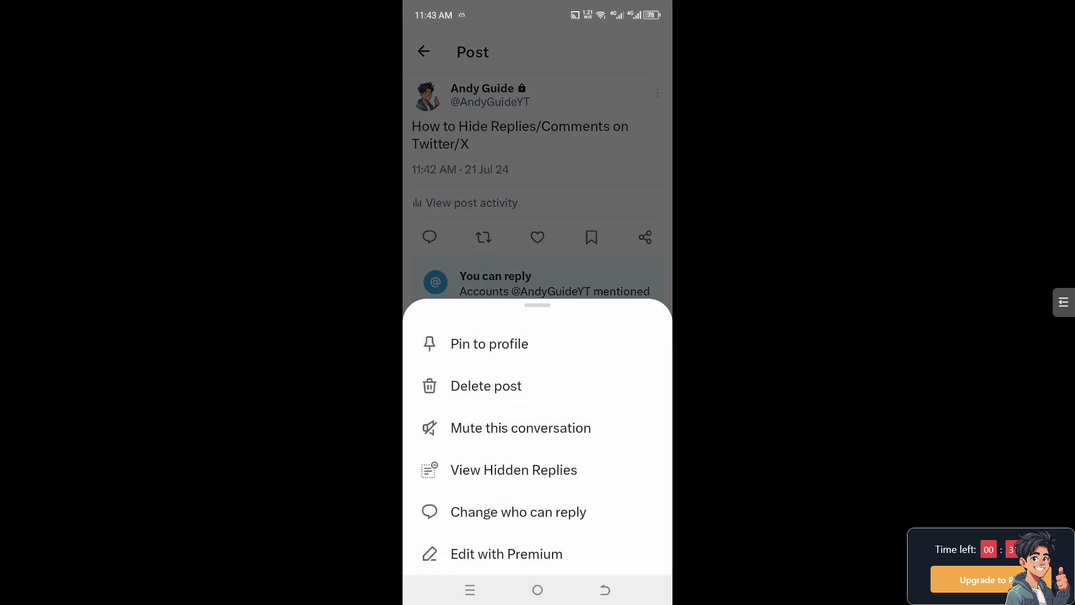
# Dismiss the post options and reopen the who-can-reply choices, keeping mentioned-only replies
pyautogui.press('Escape')
pyautogui.click(518, 512)
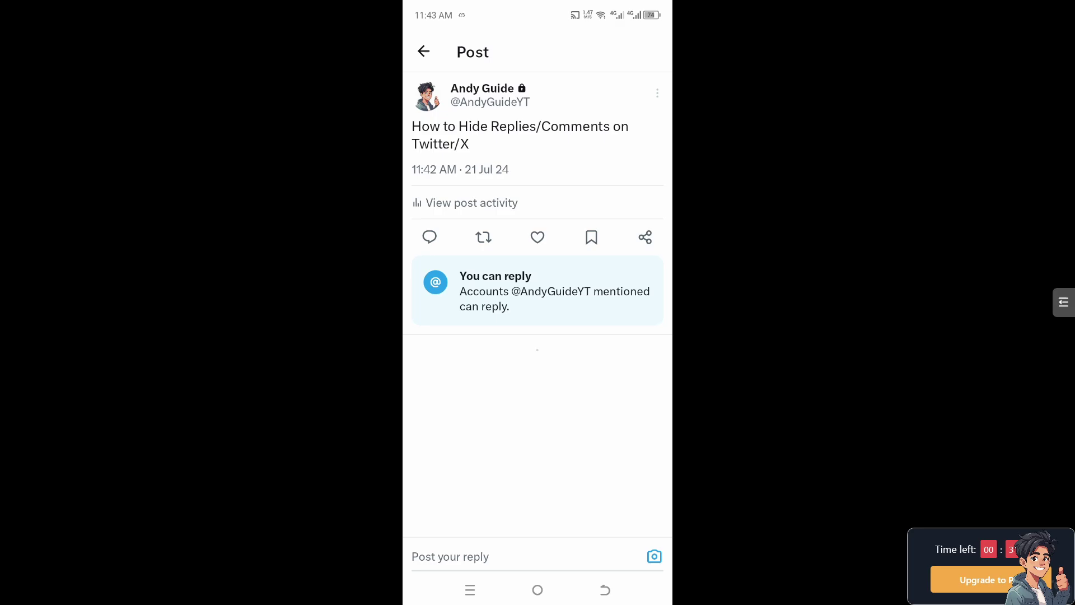
# Return to the profile page, now listing 1 post with its reply notice
pyautogui.press('Escape')
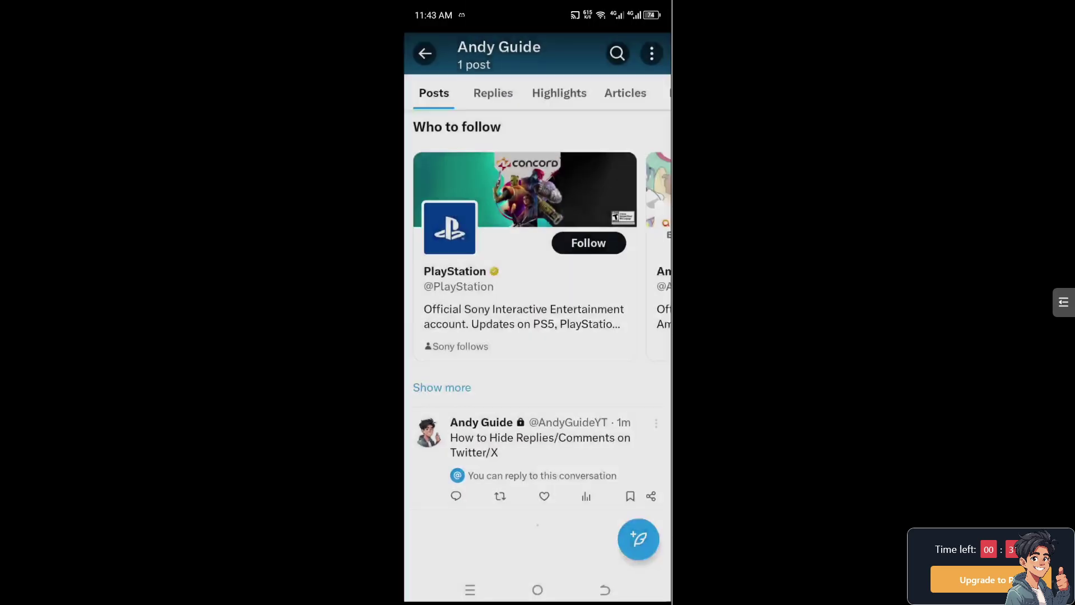